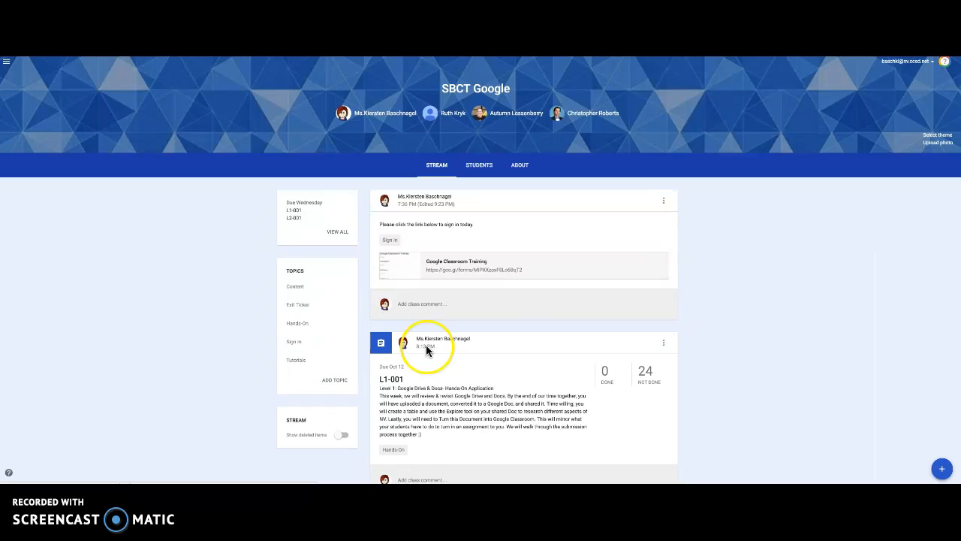
Create a new assignment in the SBCT Google class titled "001-Student Assignment".
{"action": "left_click", "coordinate": [944, 471]}
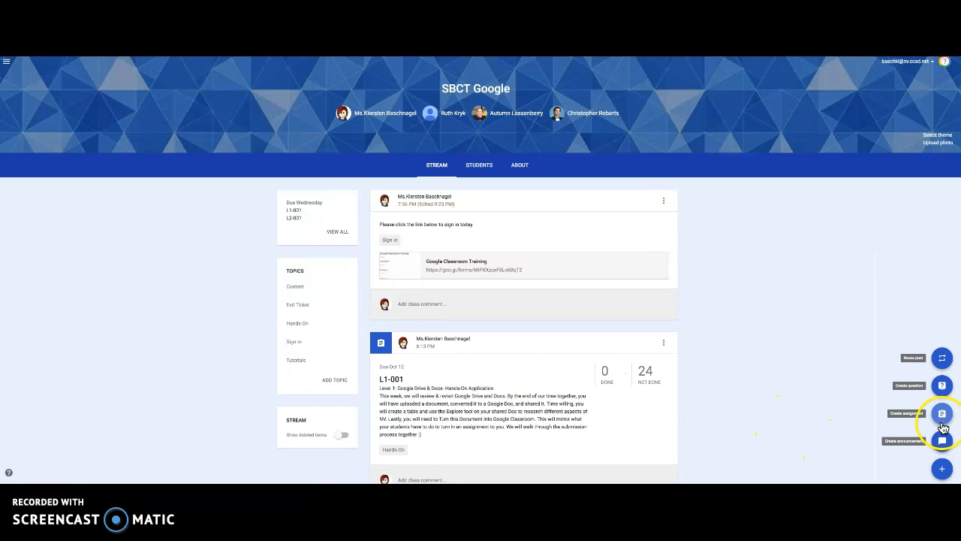
{"action": "left_click", "coordinate": [942, 416]}
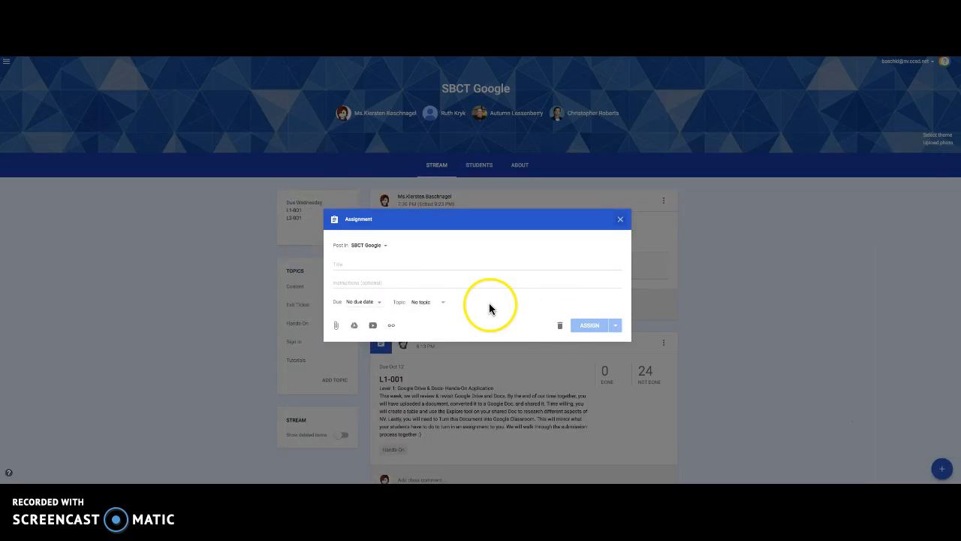
{"action": "left_click", "coordinate": [366, 268]}
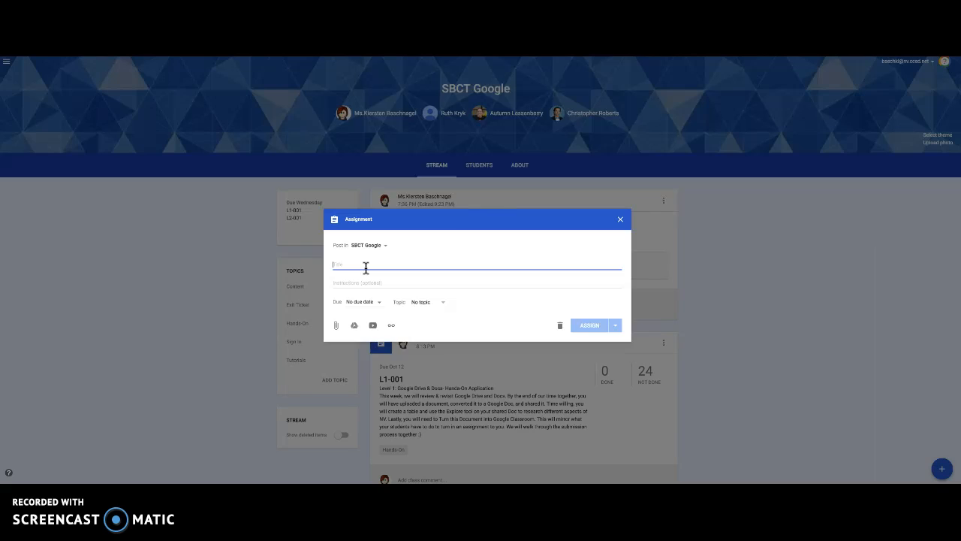
{"action": "type", "text": "00"}
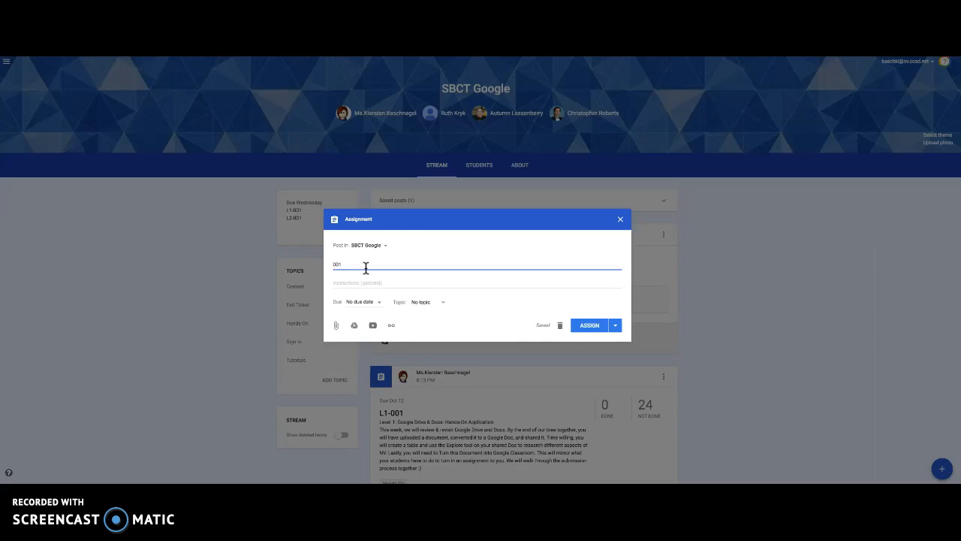
{"action": "type", "text": "1"}
{"action": "type", "text": "Student Assignment"}
Write the assignment instructions: "Students, please answer each question completely. Be sure to use correct grammar, spelling and mechanics.".
{"action": "left_click", "coordinate": [347, 282]}
{"action": "type", "text": "Stude"}
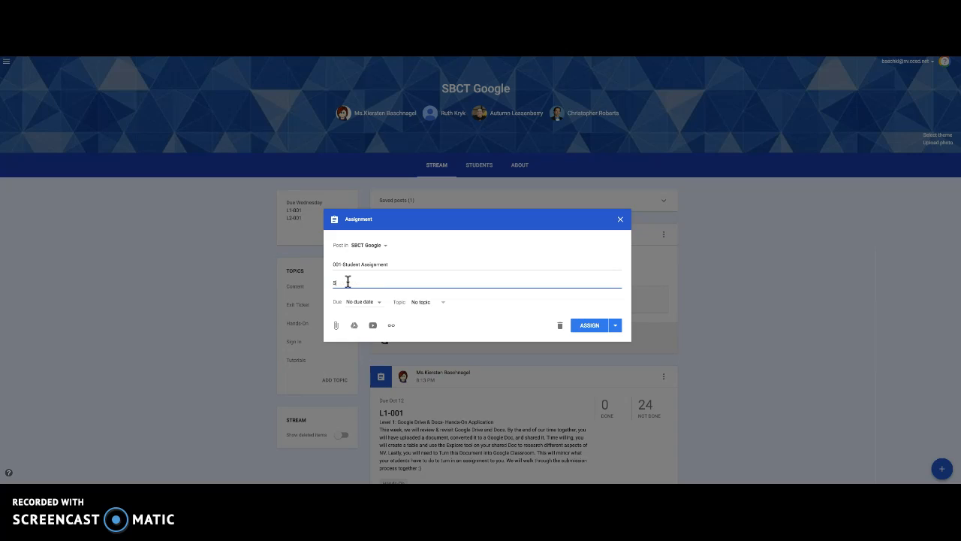
{"action": "type", "text": "nts, please answer each question completely.  Be sure to use"}
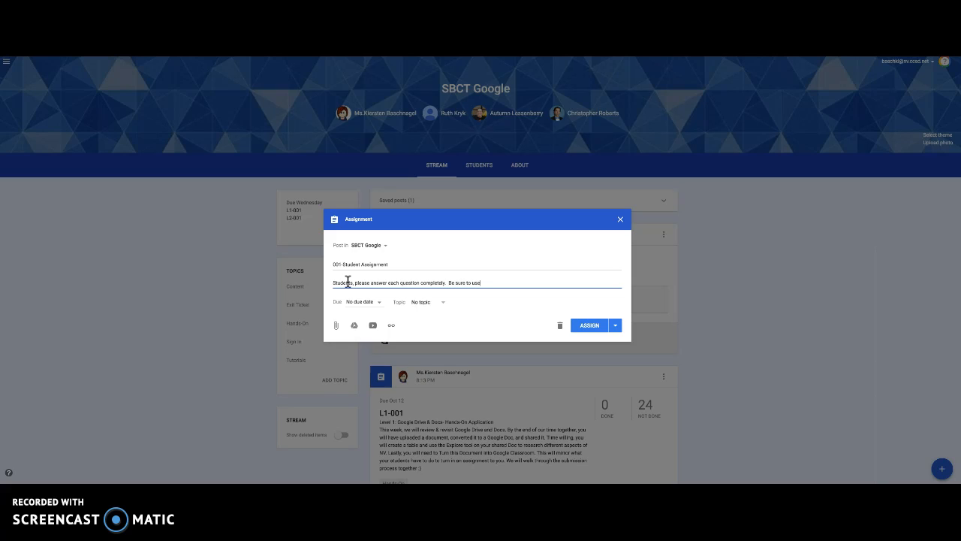
{"action": "type", "text": " corre"}
{"action": "type", "text": "rect gram"}
{"action": "type", "text": "mar, spelling and"}
{"action": "type", "text": " mechan"}
{"action": "type", "text": "incs."}
Correct the spelling of the last word in the instructions to "mechanics".
{"action": "right_click", "coordinate": [554, 282]}
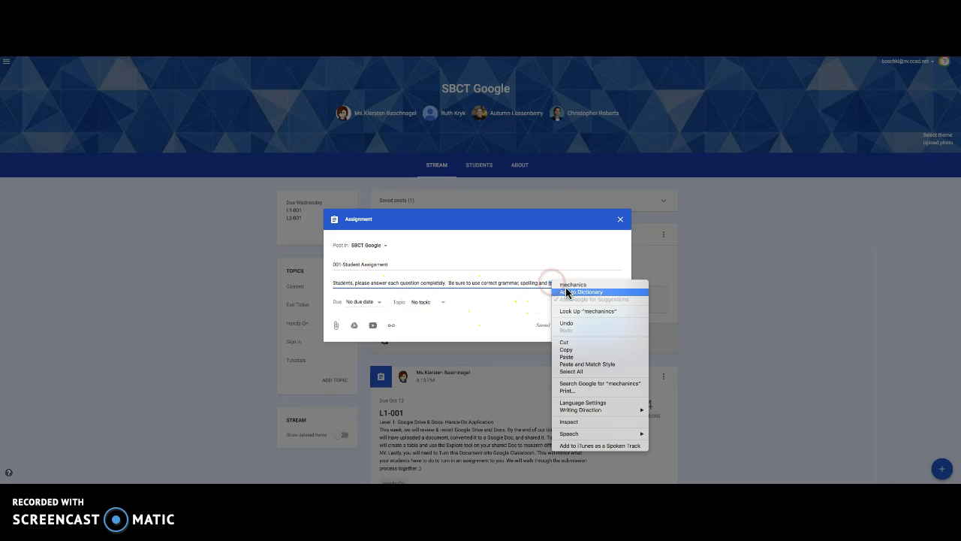
{"action": "left_click", "coordinate": [567, 291]}
{"action": "right_click", "coordinate": [563, 283]}
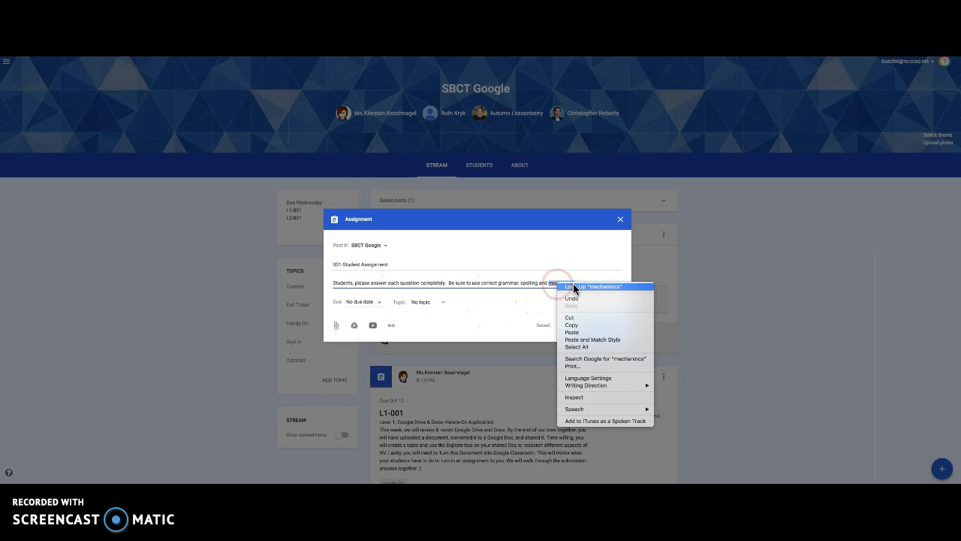
{"action": "left_click", "coordinate": [569, 282]}
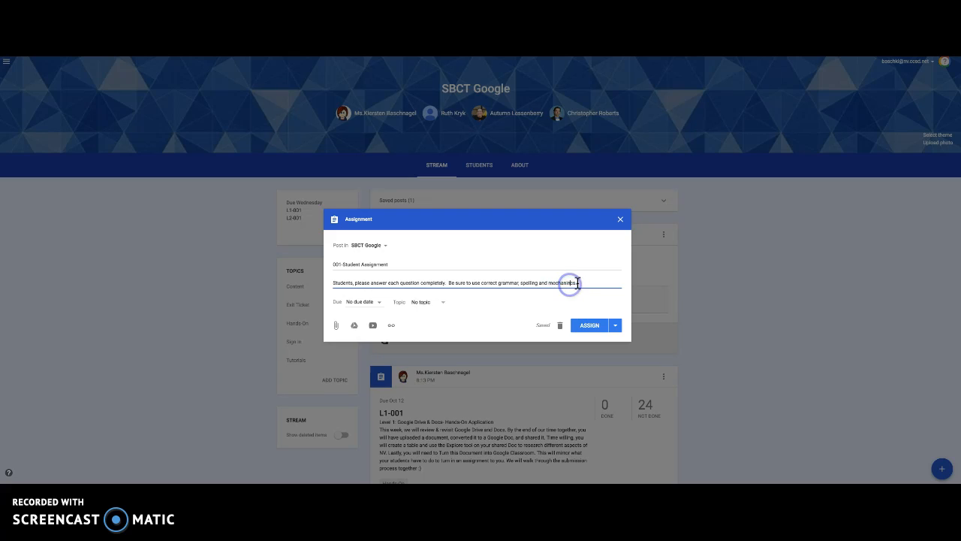
{"action": "key", "text": "BackSpace"}
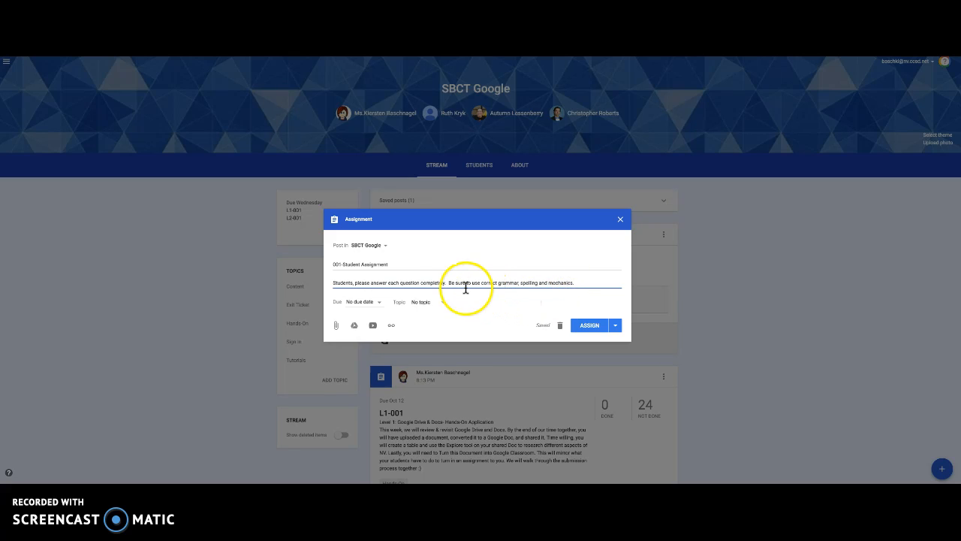
Set the assignment's due date to Oct 14 and its topic to Content.
{"action": "left_click", "coordinate": [364, 302]}
{"action": "left_click", "coordinate": [364, 331]}
{"action": "left_click", "coordinate": [409, 395]}
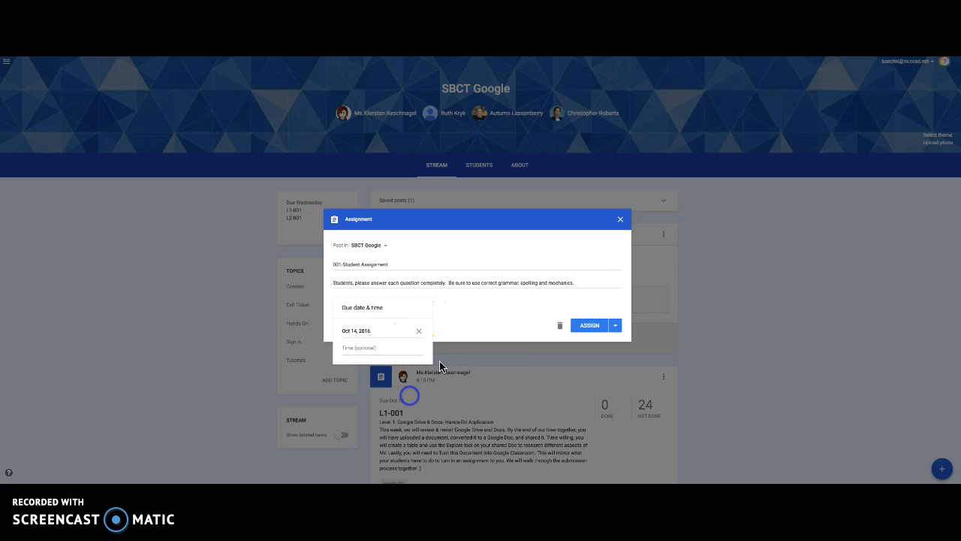
{"action": "left_click", "coordinate": [476, 313]}
{"action": "left_click", "coordinate": [408, 303]}
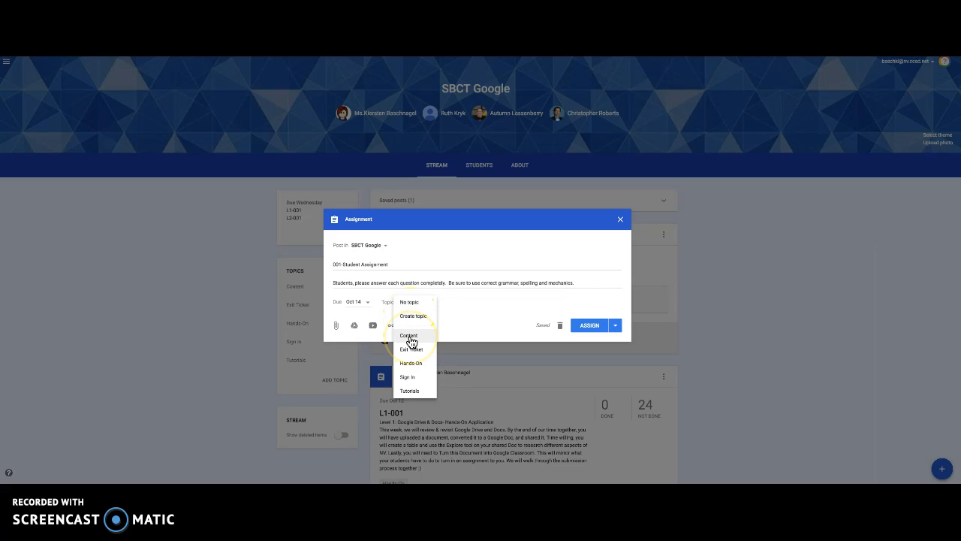
{"action": "left_click", "coordinate": [411, 342]}
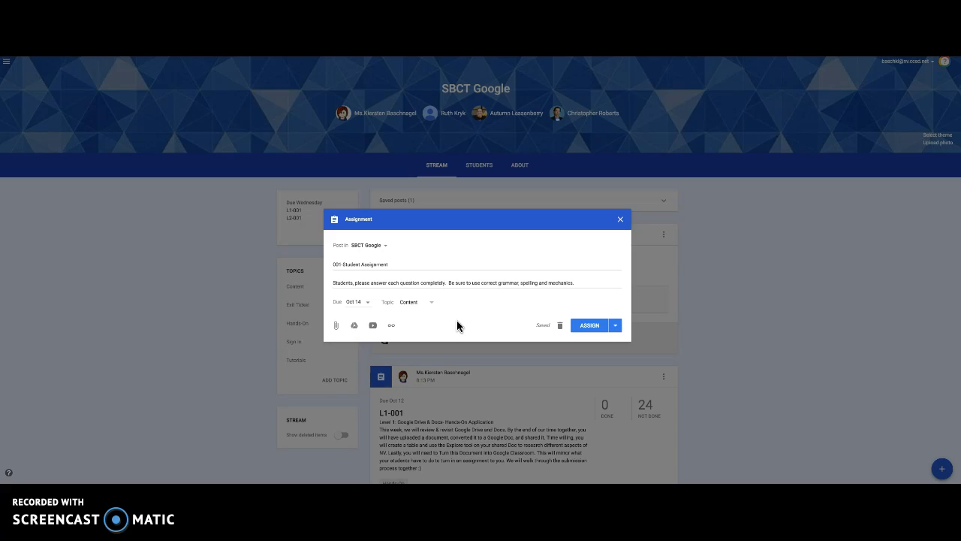
{"action": "left_click", "coordinate": [446, 323]}
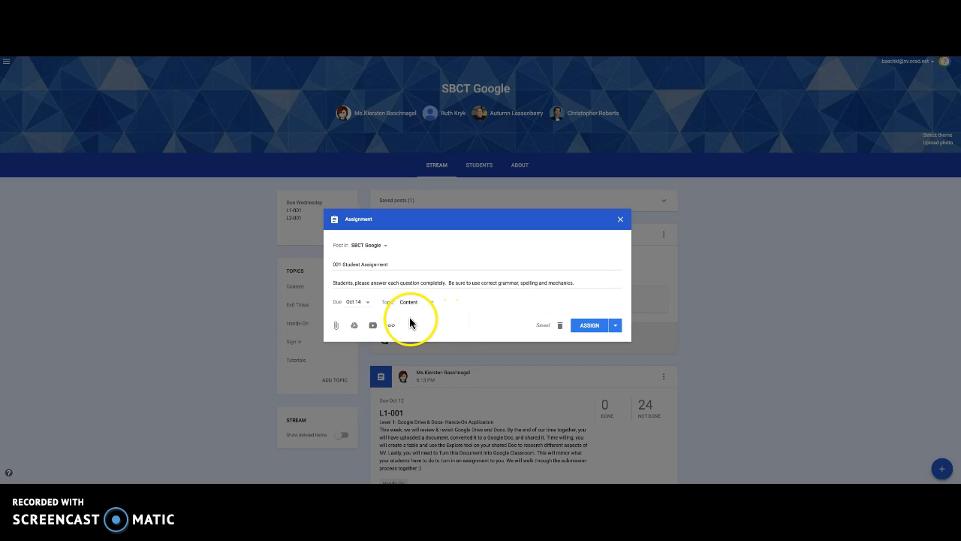
Attach the "L2- Create a Doc" file from Google Drive and set it to make a copy for each student.
{"action": "left_click", "coordinate": [354, 325]}
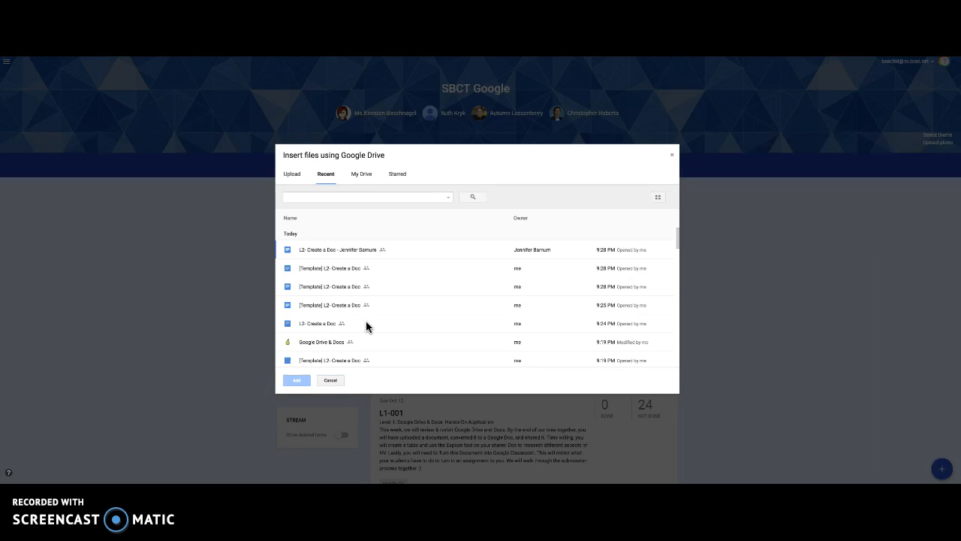
{"action": "left_click", "coordinate": [304, 324]}
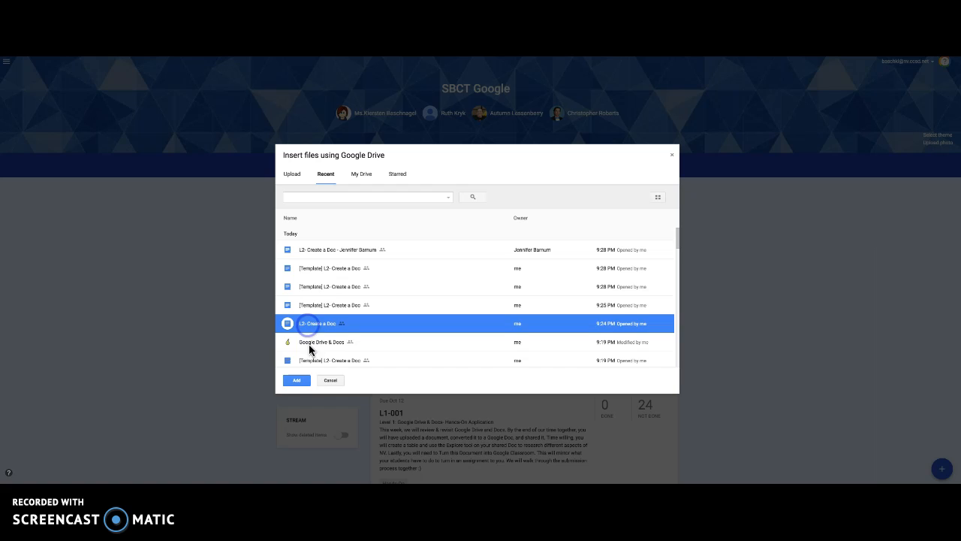
{"action": "left_click", "coordinate": [297, 382]}
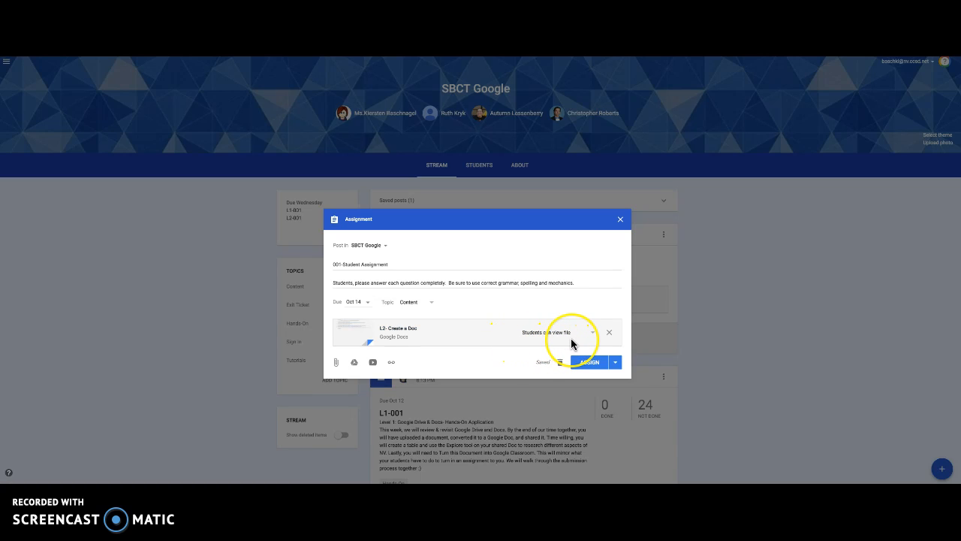
{"action": "left_click", "coordinate": [592, 336]}
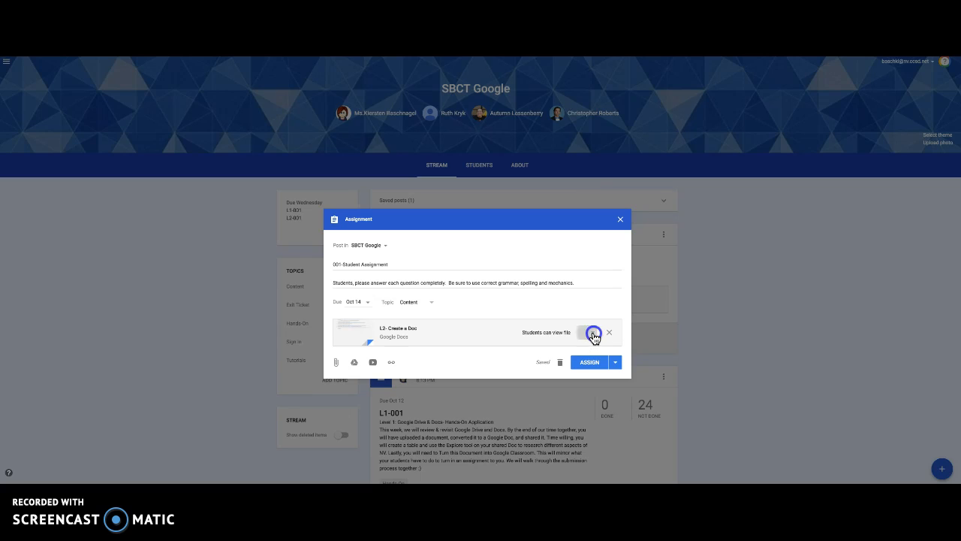
{"action": "left_click", "coordinate": [561, 364]}
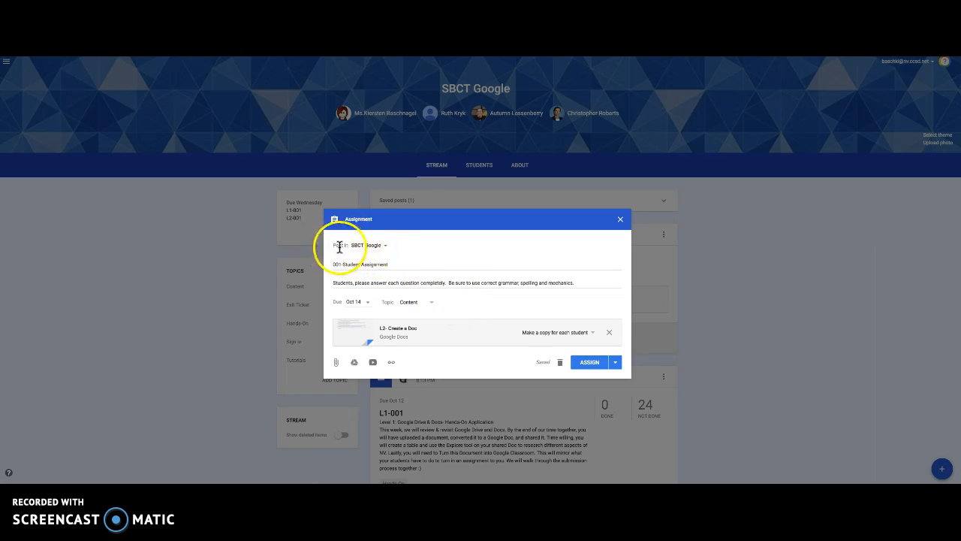
Add the Practice class and the class listed directly below it to the classes the assignment posts in.
{"action": "left_click", "coordinate": [382, 247]}
{"action": "left_click", "coordinate": [359, 278]}
{"action": "left_click", "coordinate": [359, 292]}
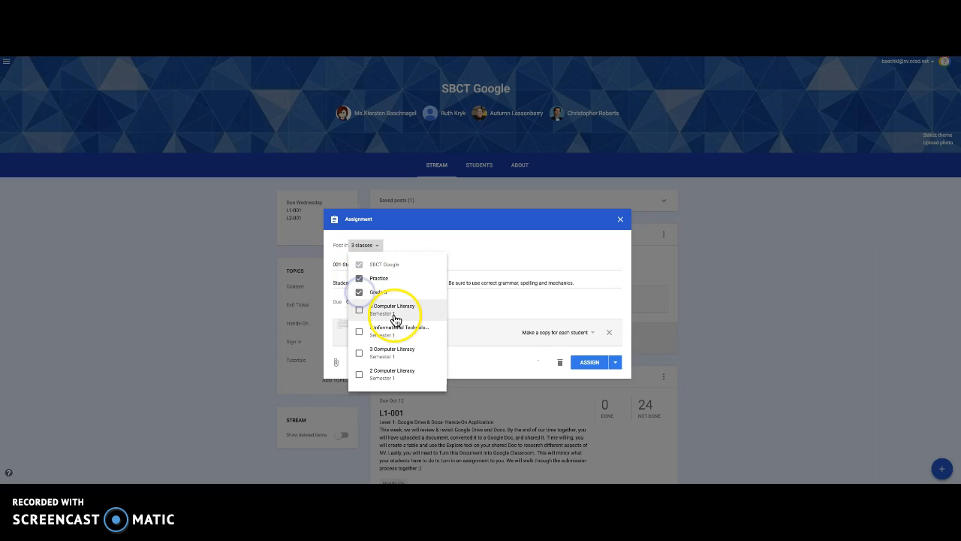
{"action": "left_click", "coordinate": [463, 300]}
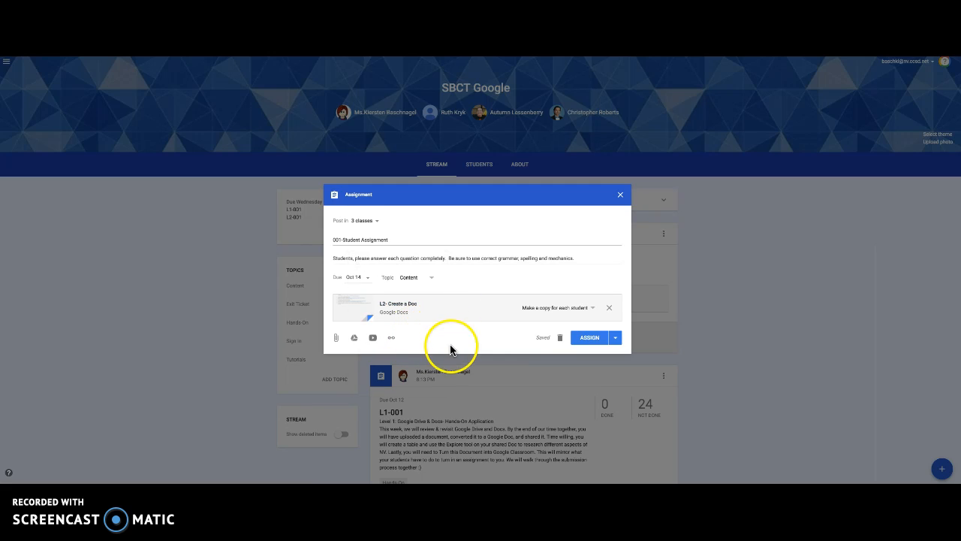
Check the scheduling and draft options for posting, and assign the work immediately to the selected classes.
{"action": "left_click", "coordinate": [616, 342]}
{"action": "left_click", "coordinate": [587, 355]}
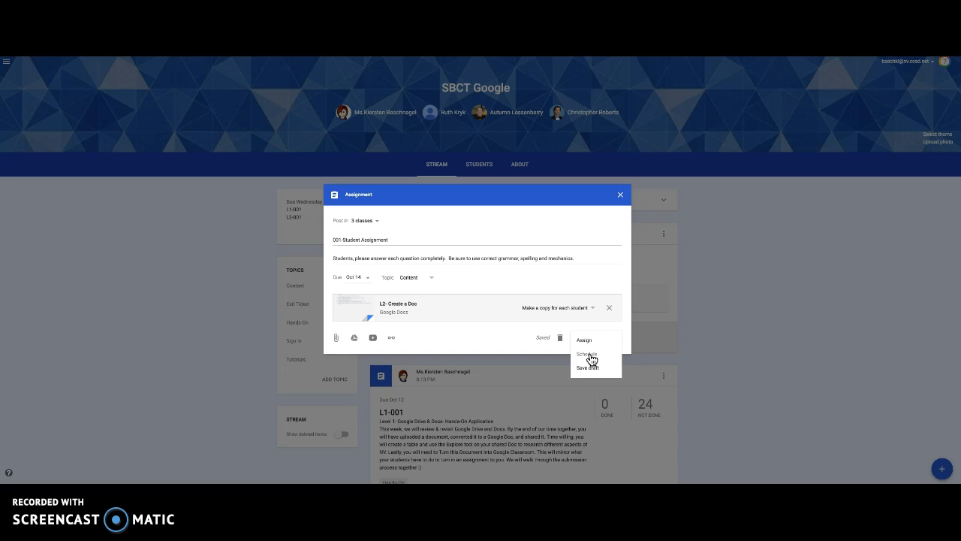
{"action": "left_click", "coordinate": [584, 340]}
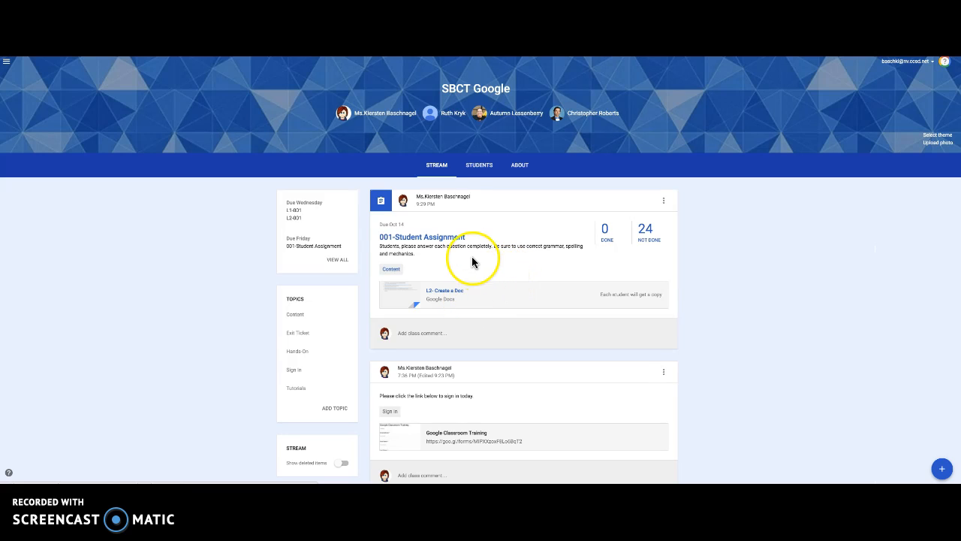
Open the posted 001-Student Assignment and review its instructions, the attached "L2- Create a Doc" document and the class comment area.
{"action": "left_click", "coordinate": [434, 239]}
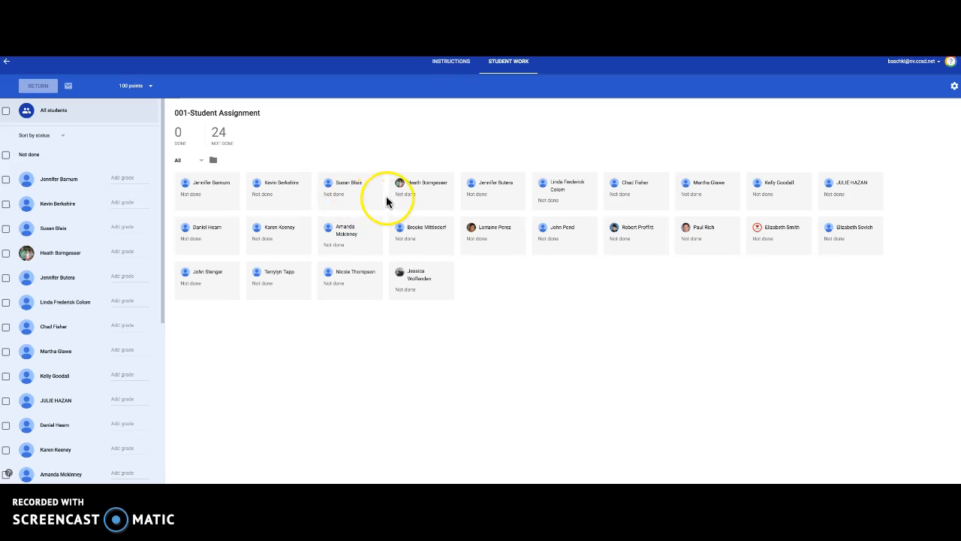
{"action": "left_click", "coordinate": [451, 63]}
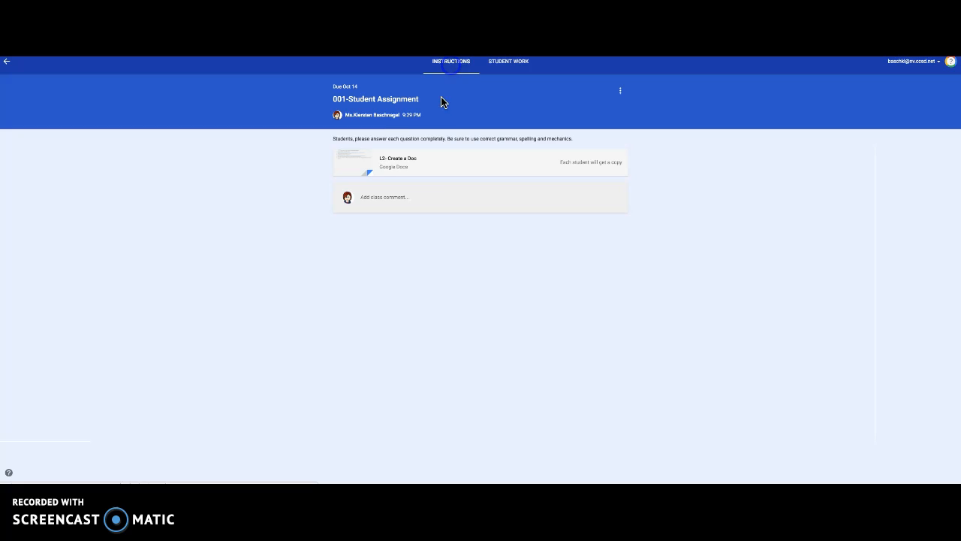
{"action": "left_click", "coordinate": [405, 160]}
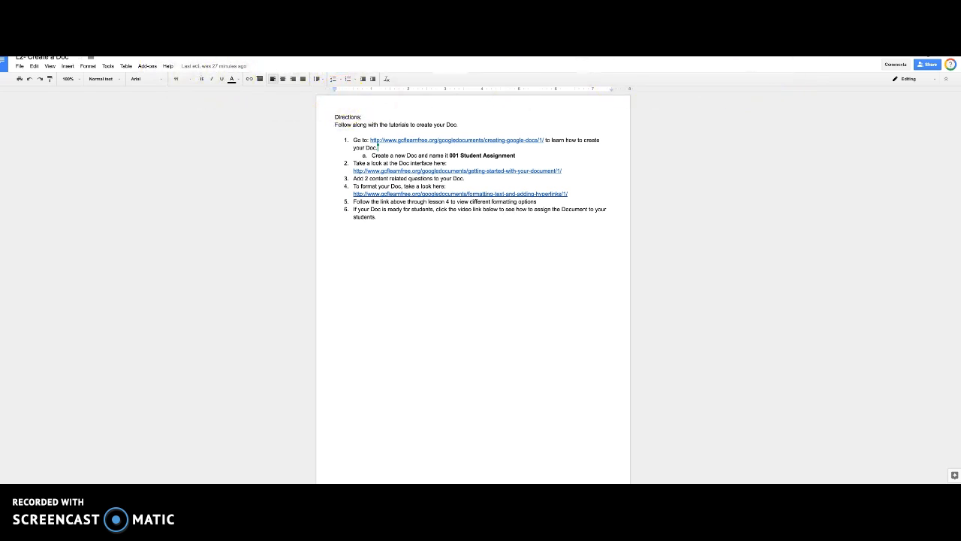
{"action": "left_click", "coordinate": [170, 57]}
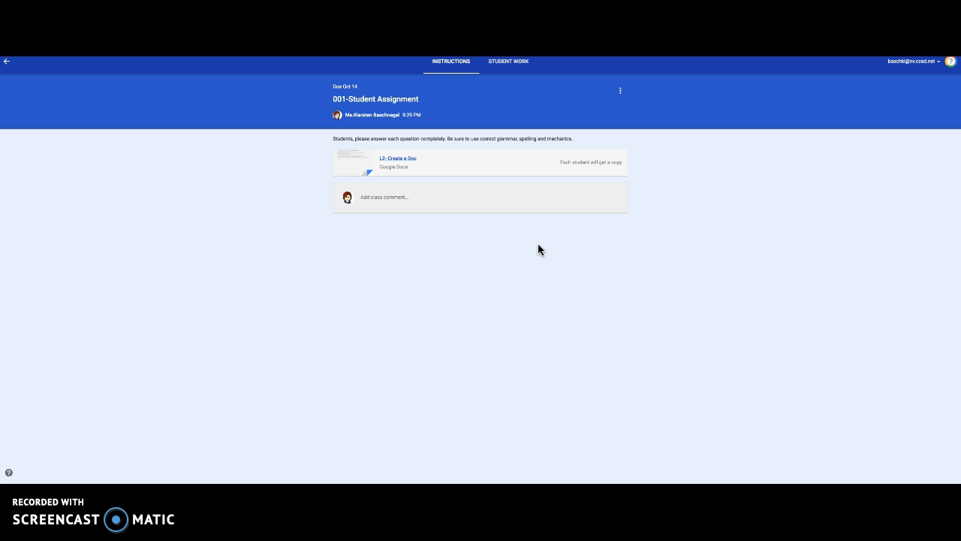
{"action": "left_click", "coordinate": [484, 194]}
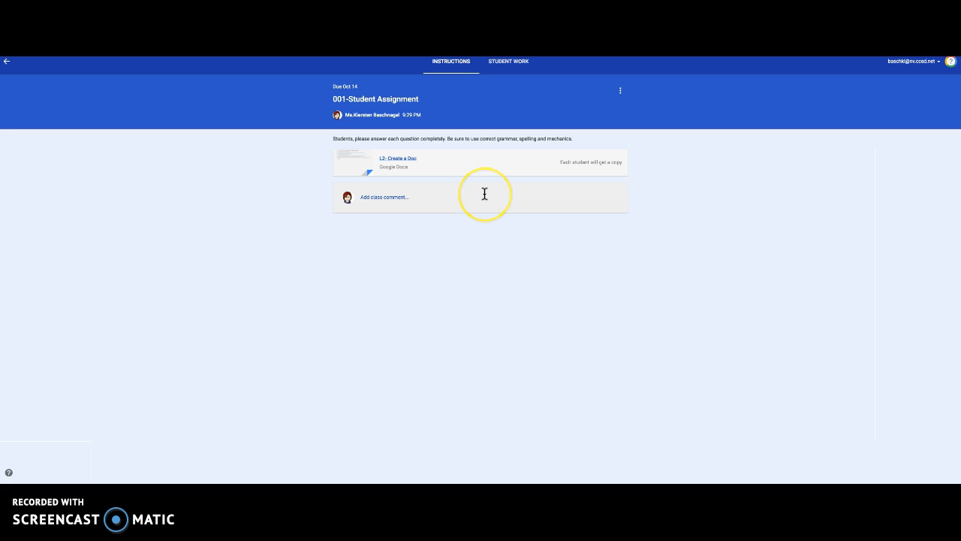
View the assignment's student work, select all students in the roster, and clear the selection again.
{"action": "left_click", "coordinate": [508, 63]}
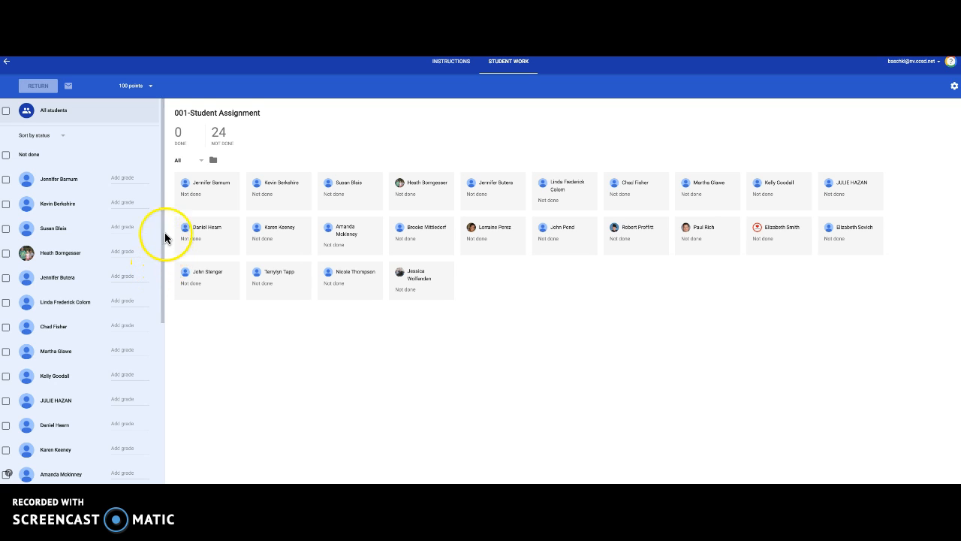
{"action": "left_click", "coordinate": [5, 111]}
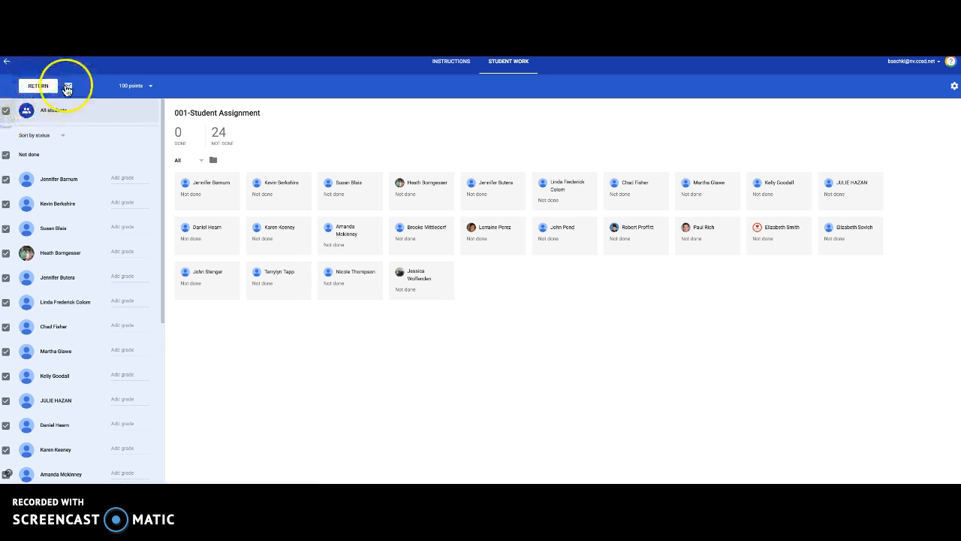
{"action": "scroll", "coordinate": [87, 112], "scroll_direction": "down", "scroll_amount": 1}
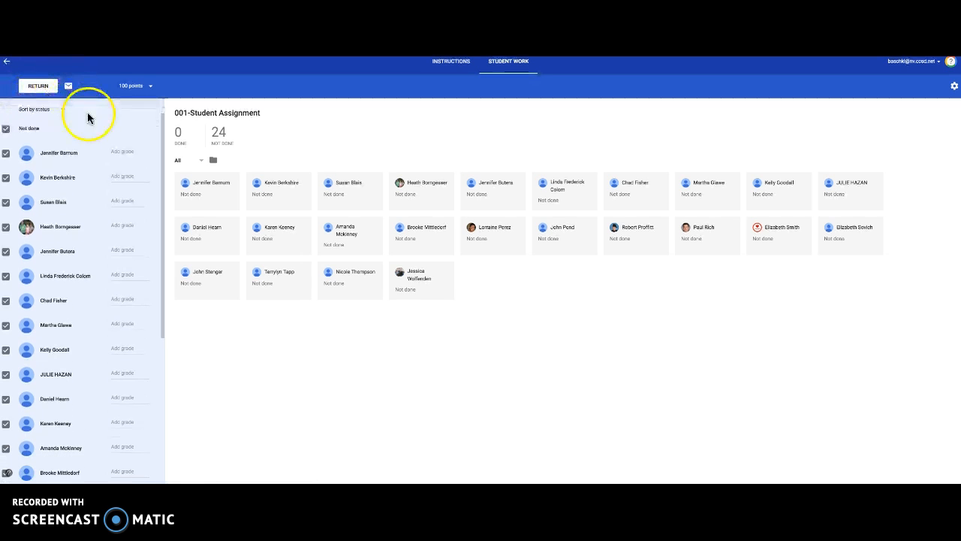
{"action": "left_click", "coordinate": [6, 128]}
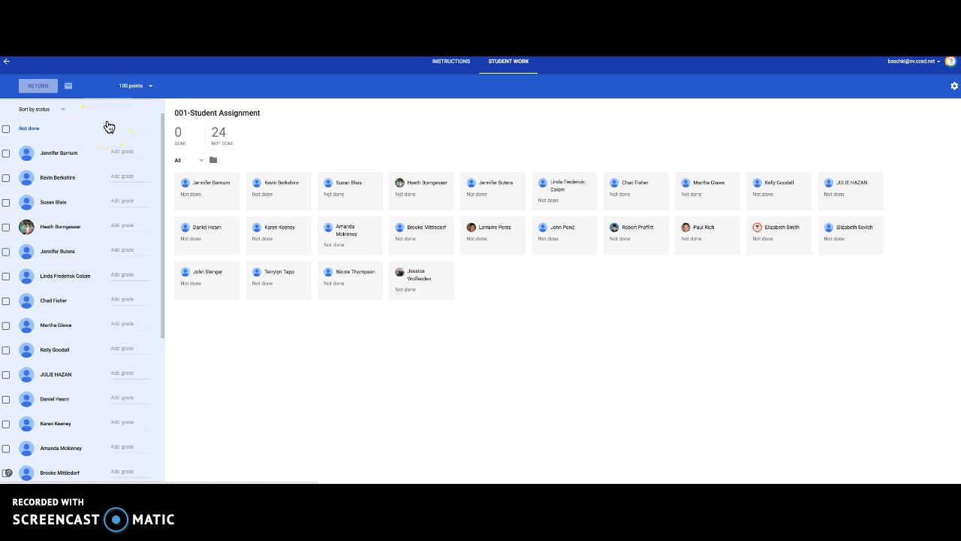